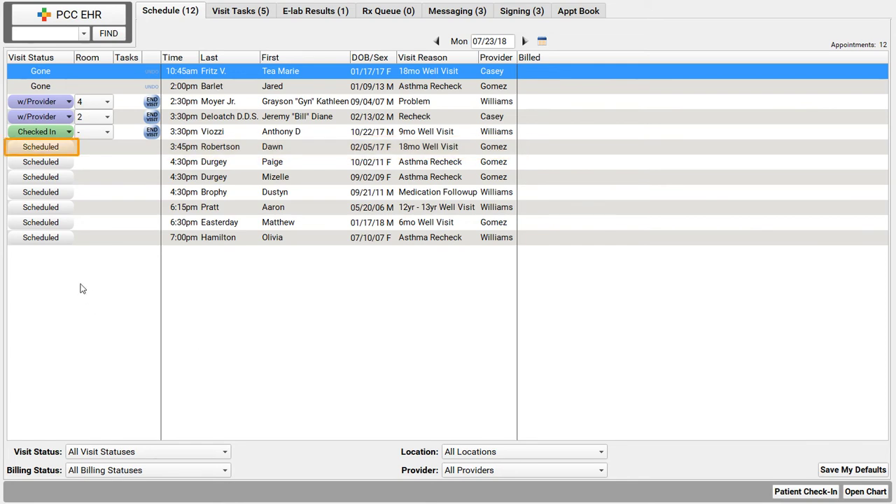
Start check-in for the 3:45pm well-visit patient and advance through demographics to Patient Portal Users.
left_click(49, 148)
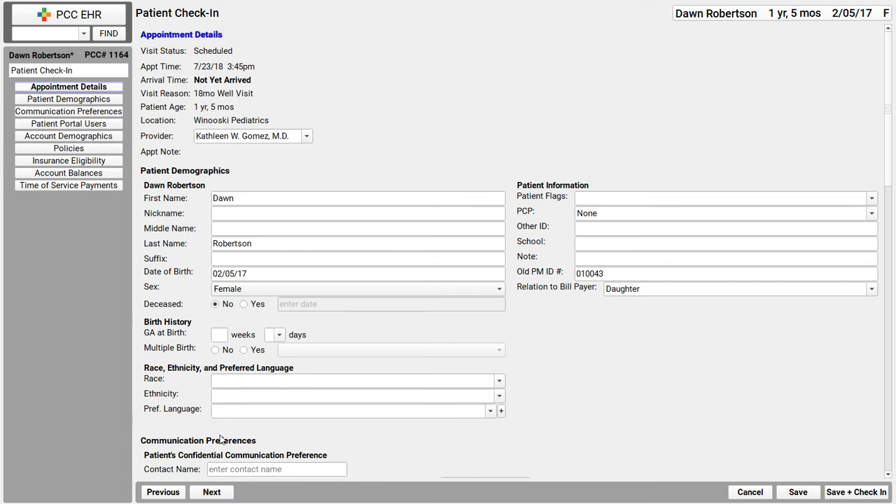
left_click(212, 492)
left_click(212, 492)
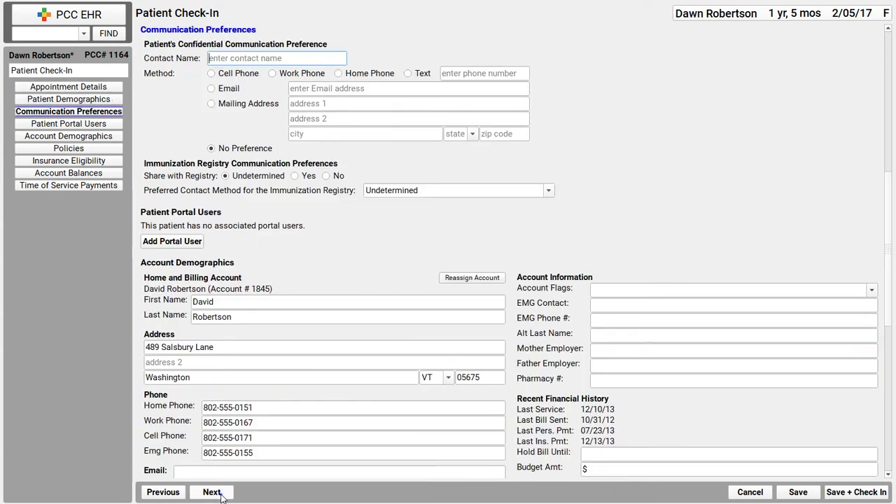
left_click(221, 493)
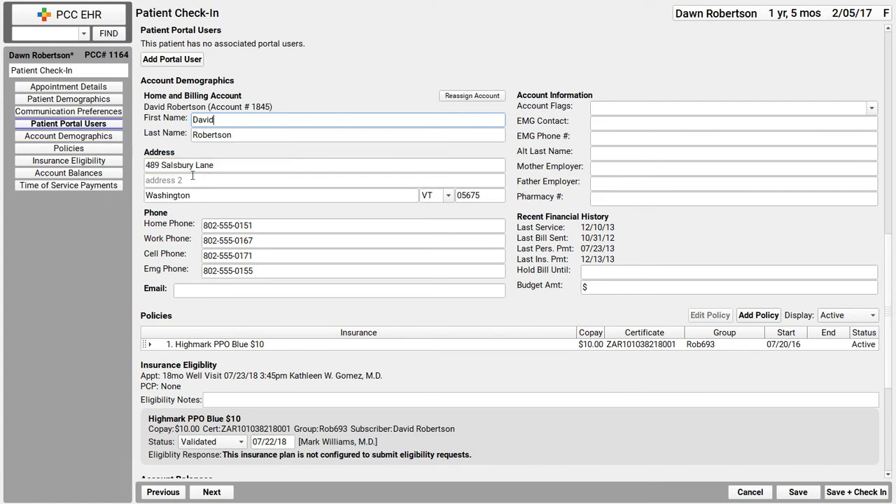
Replace the billing account's Address line with the family's new street address and continue to Policies.
left_click_drag(193, 166, 167, 165)
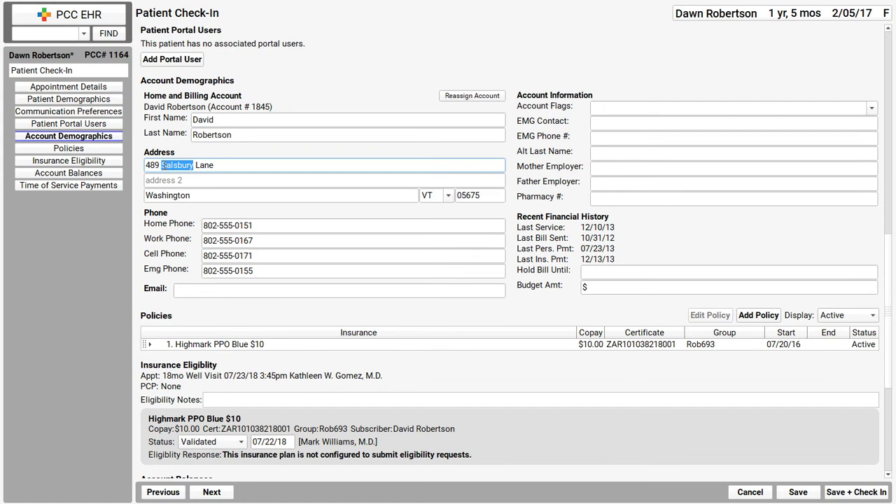
key("BackSpace")
key("ctrl+a")
key("BackSpace")
type("444 Forgetmenot Lane")
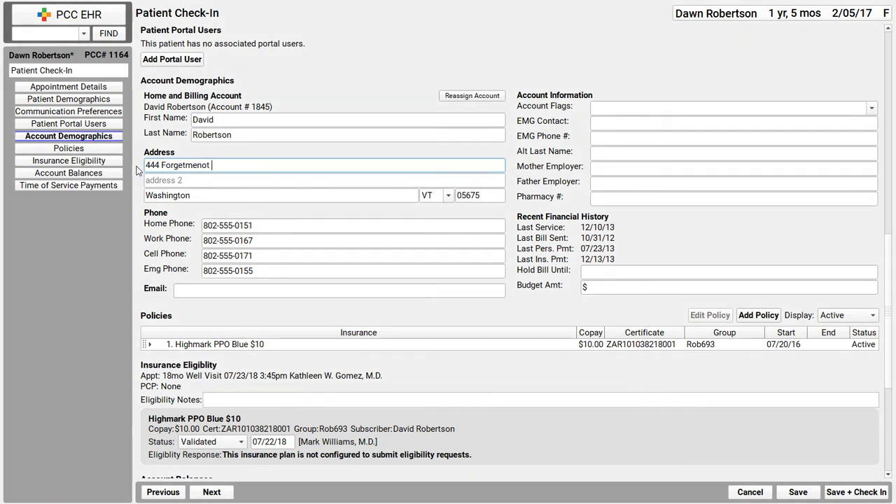
left_click(138, 171)
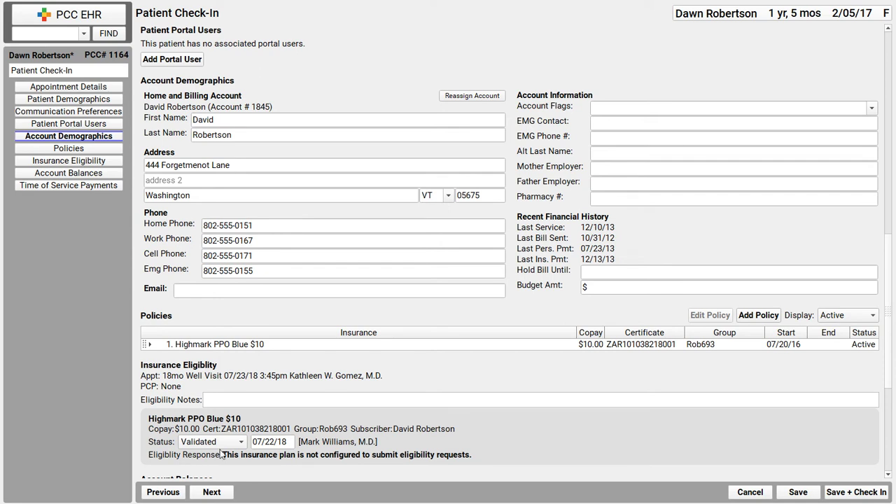
left_click(218, 492)
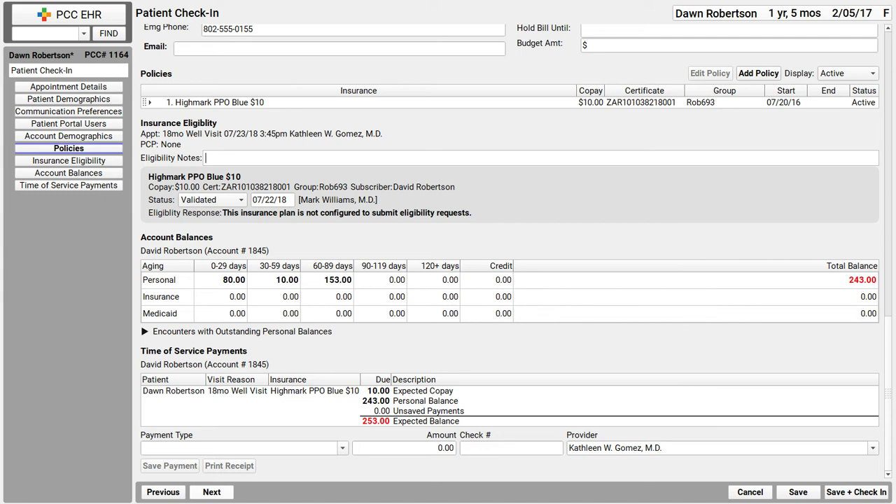
Advance to Insurance Eligibility, where the Highmark PPO Blue $10 policy shows Validated.
left_click(219, 493)
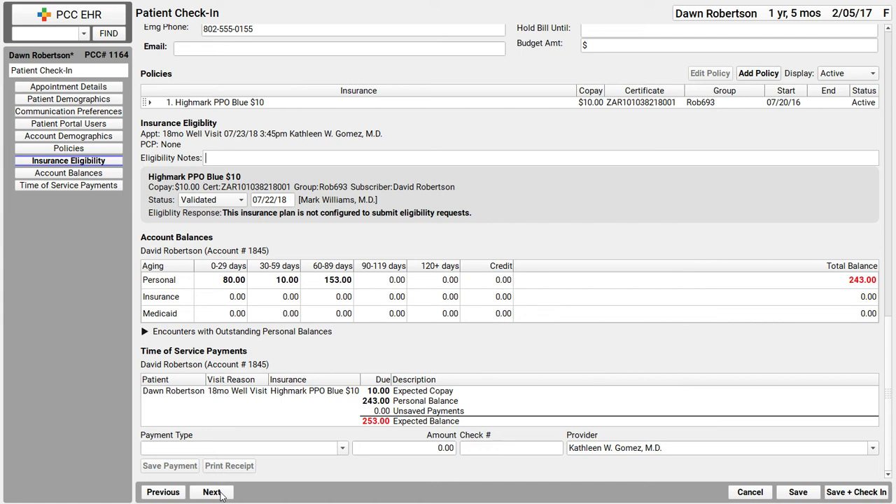
left_click(212, 492)
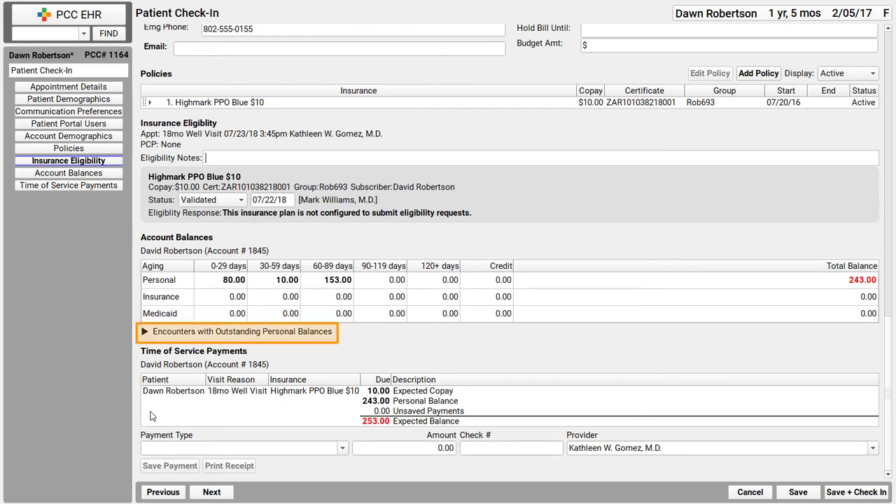
Expand the encounters with outstanding personal balances, then continue to Time of Service Payments.
left_click(145, 333)
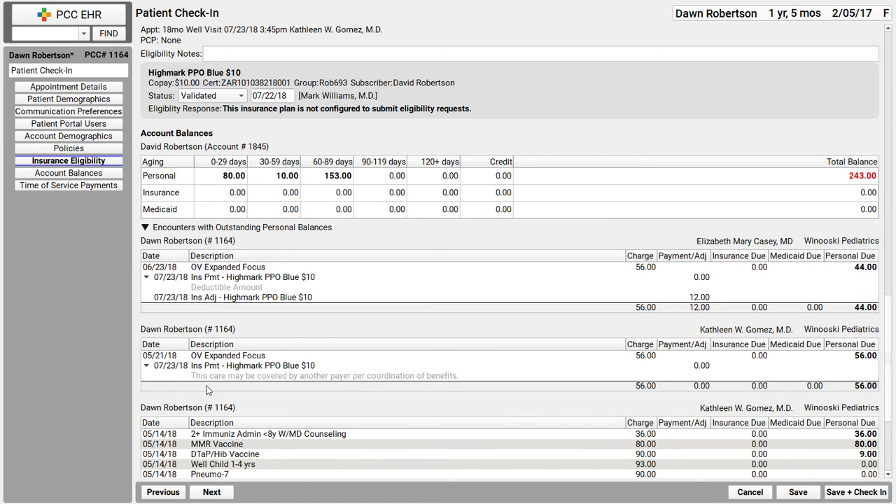
left_click(211, 492)
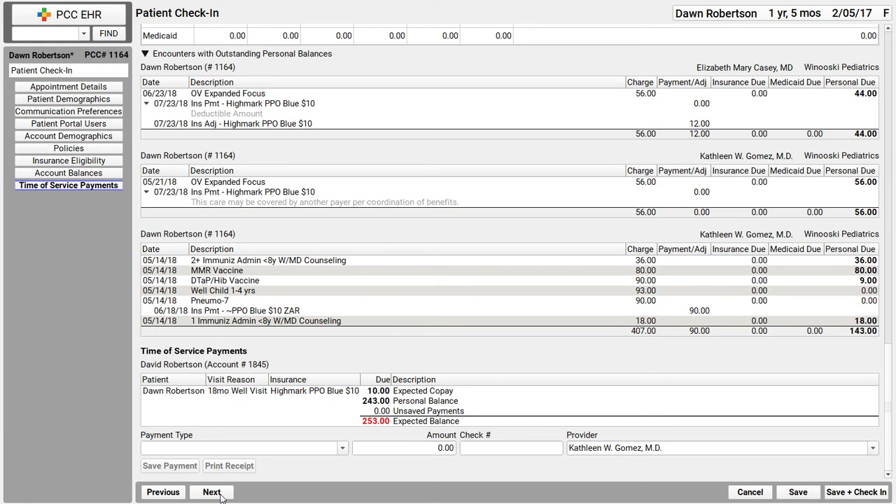
Save a Master Card Payment of 253 so the expected balance becomes 0.00.
left_click(343, 446)
left_click(316, 469)
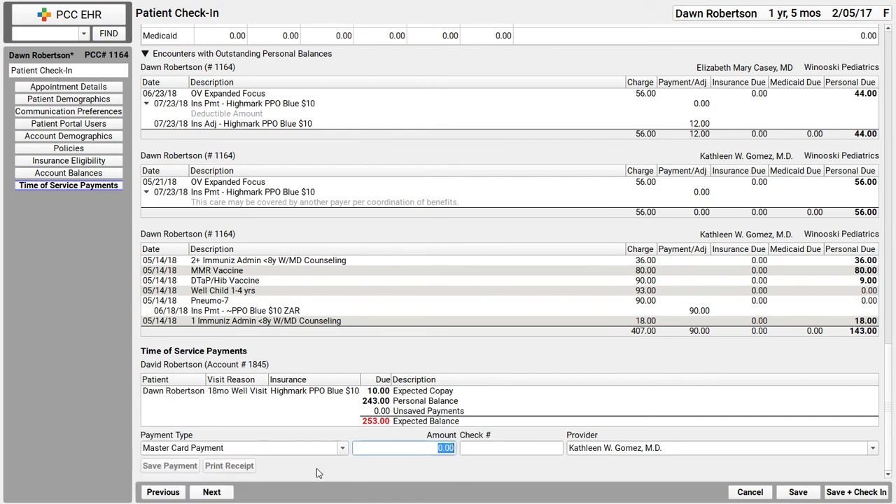
type("253")
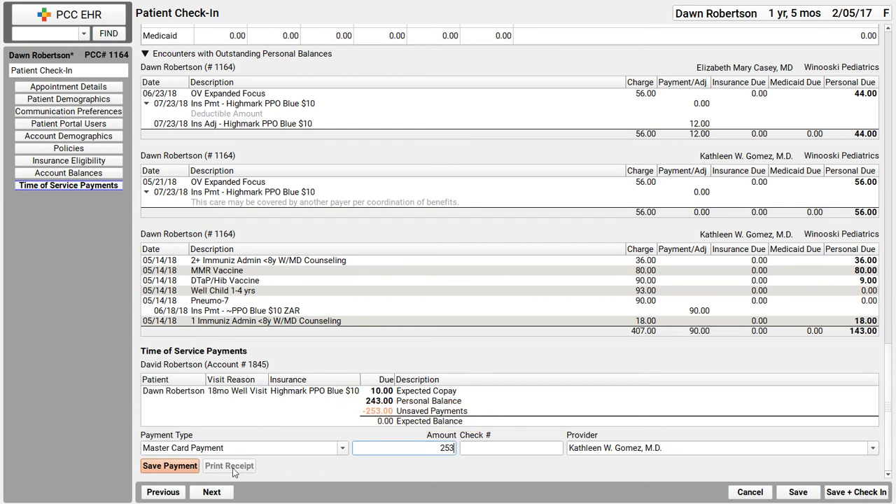
left_click(170, 466)
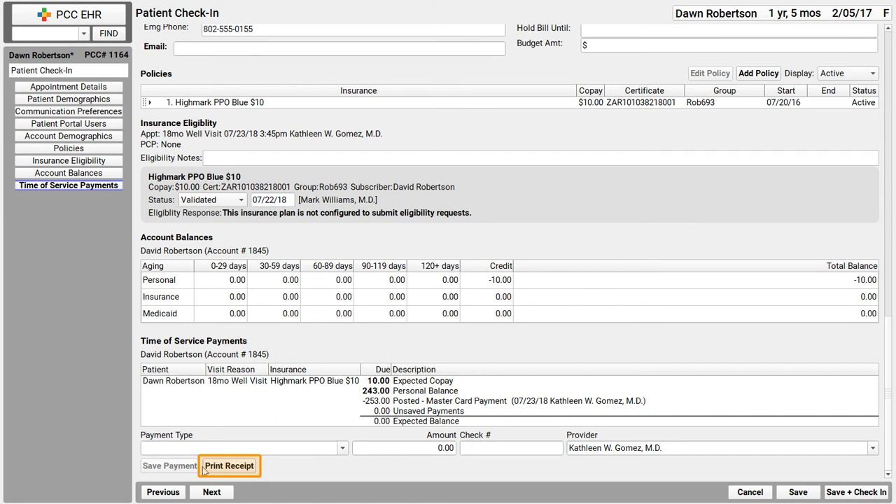
Print the 18mo Well Visit receipt for the 253.00 payment and close the receipt preview.
left_click(227, 466)
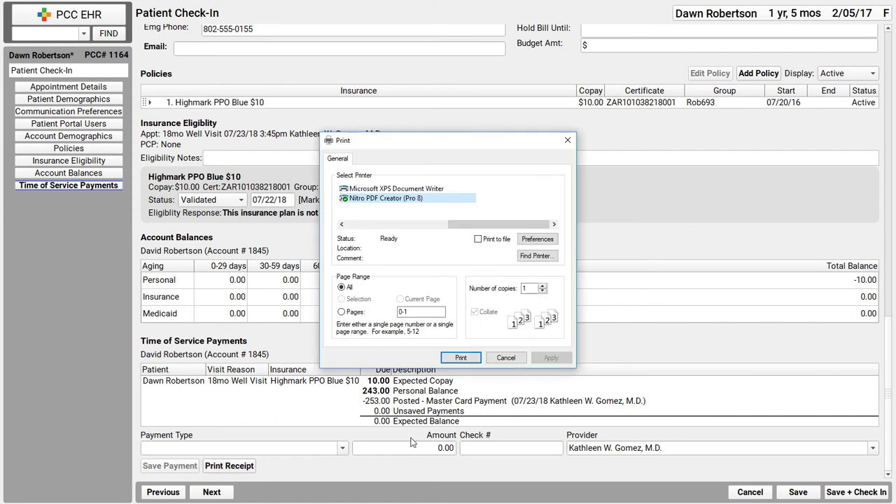
left_click(464, 361)
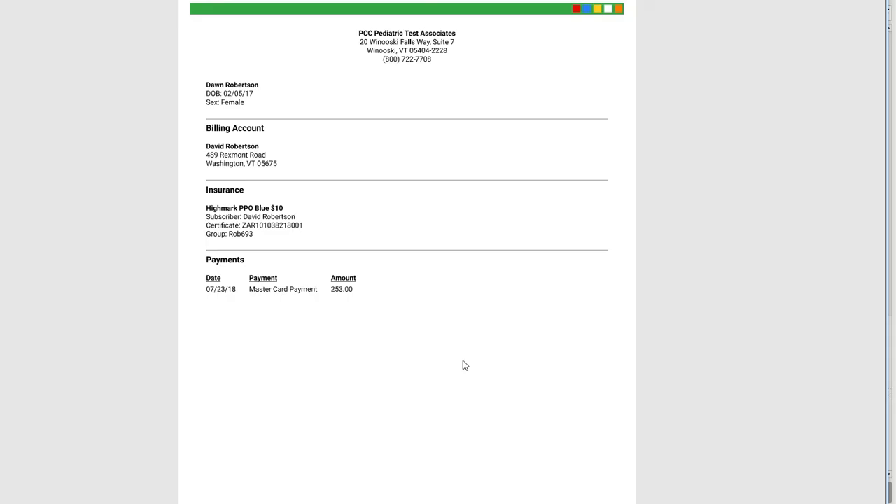
key("alt+F4")
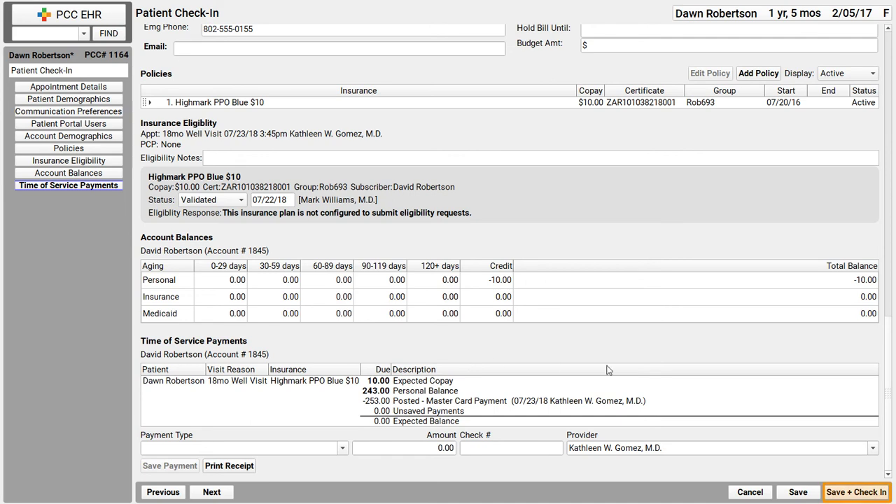
Save and check in the patient so the 3:45pm 18mo Well Visit shows Checked In.
left_click(851, 492)
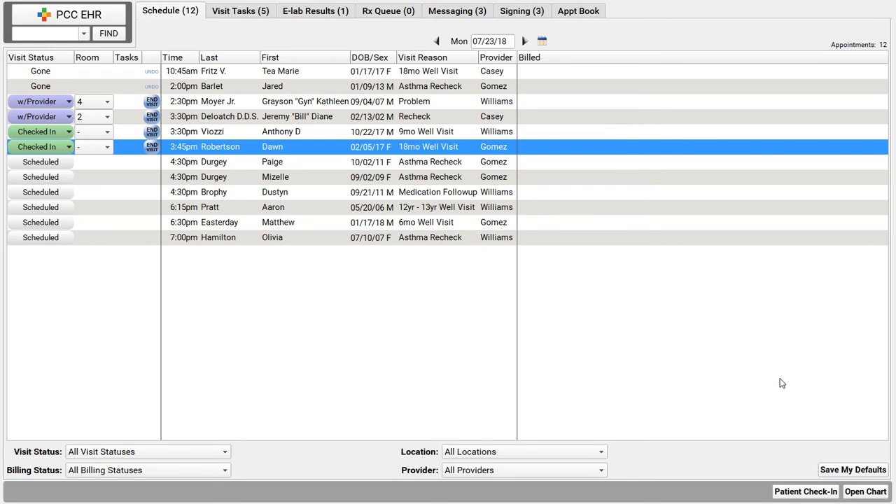
Select the 4:30pm Asthma Recheck appointment on the schedule.
key("Down")
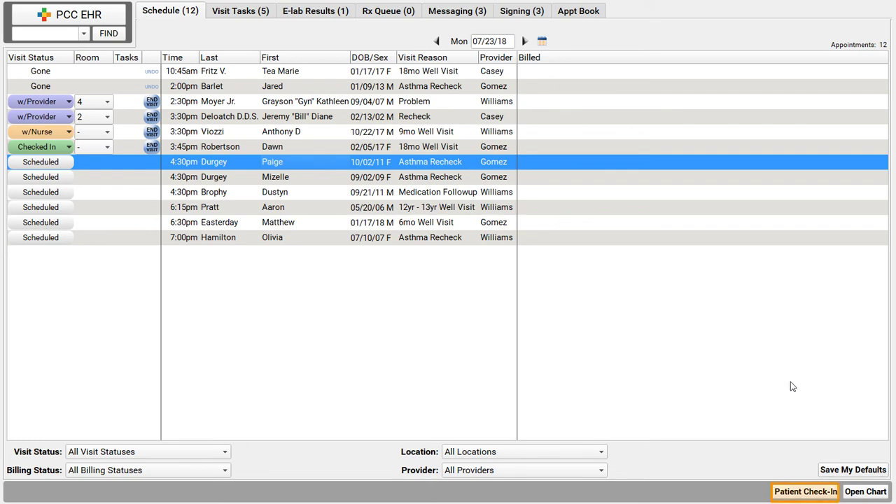
Open Patient Check-In for the 4:30pm Asthma Recheck patient and dismiss the Cash Only alert.
left_click(813, 492)
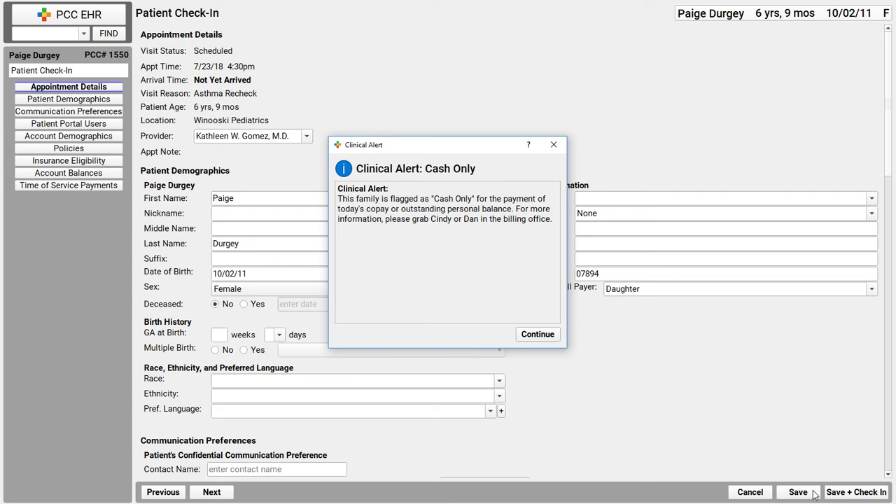
left_click(537, 334)
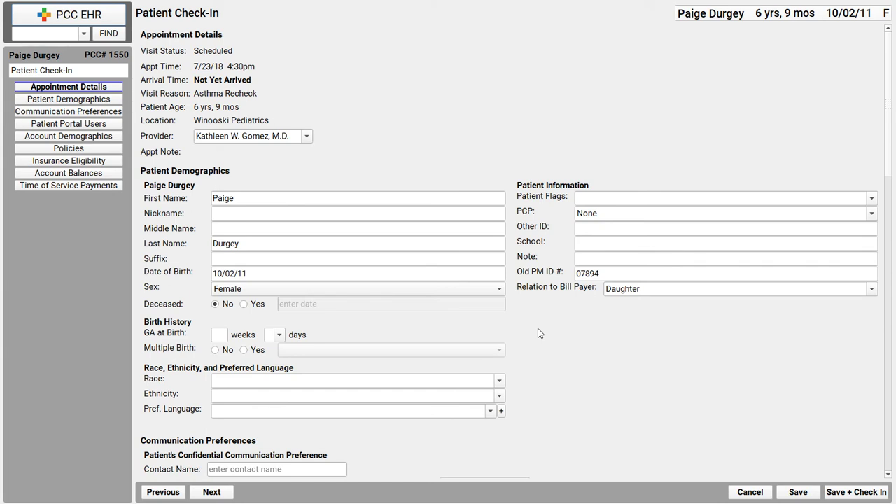
Step past demographics and communication preferences to the two parent accounts in Patient Portal Users.
left_click(212, 493)
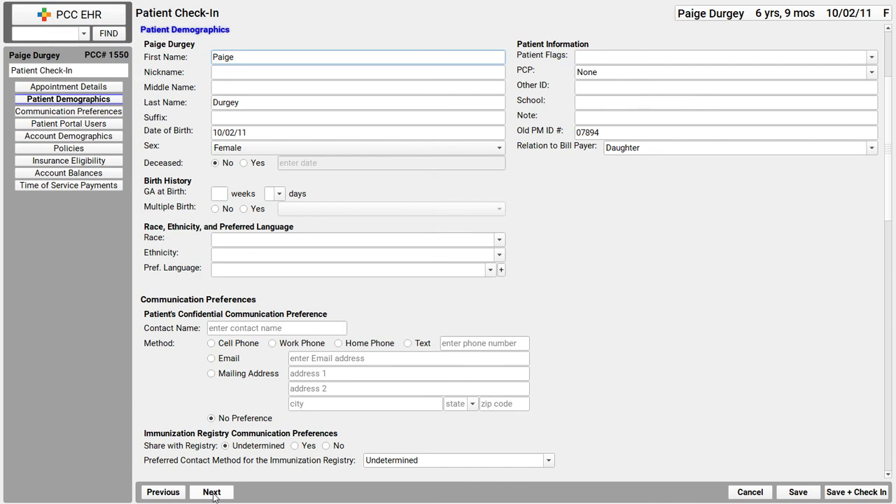
left_click(212, 492)
left_click(212, 493)
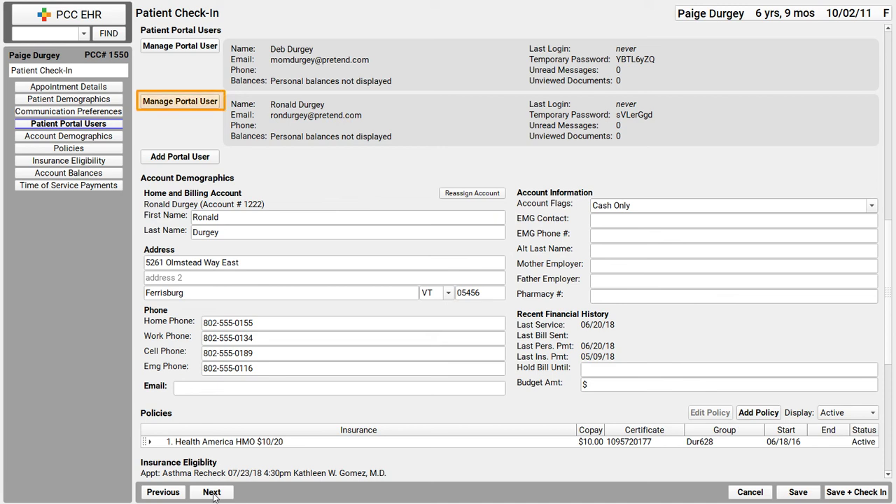
Set the second portal user to show the family billing account balance in the portal.
left_click(175, 104)
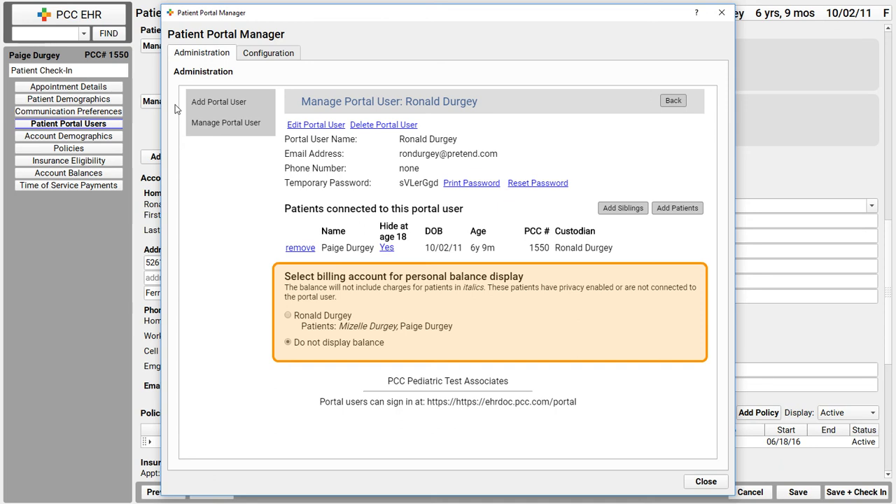
left_click(287, 315)
left_click(711, 483)
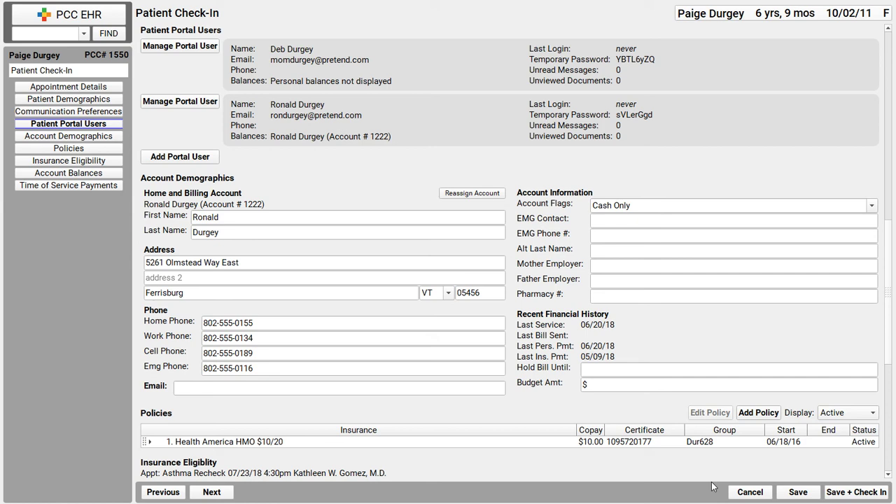
Advance the check-in to Time of Service Payments, showing two $10.00 copays totaling 20.00.
left_click(212, 492)
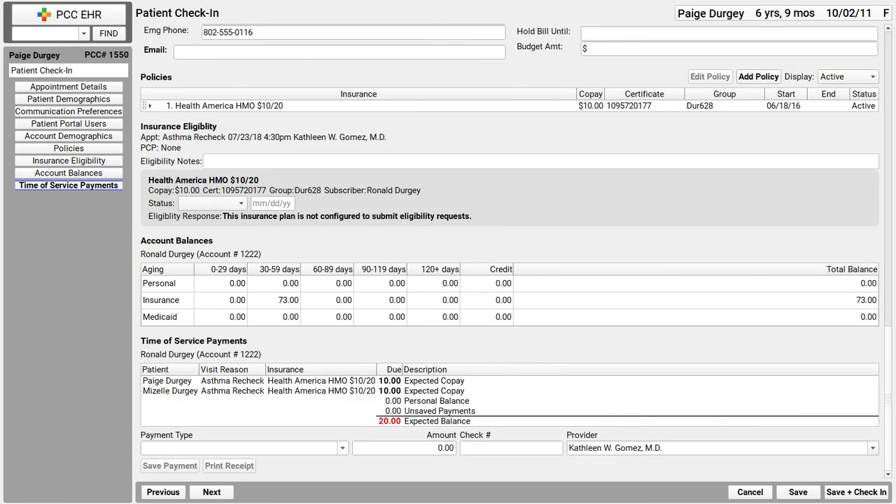